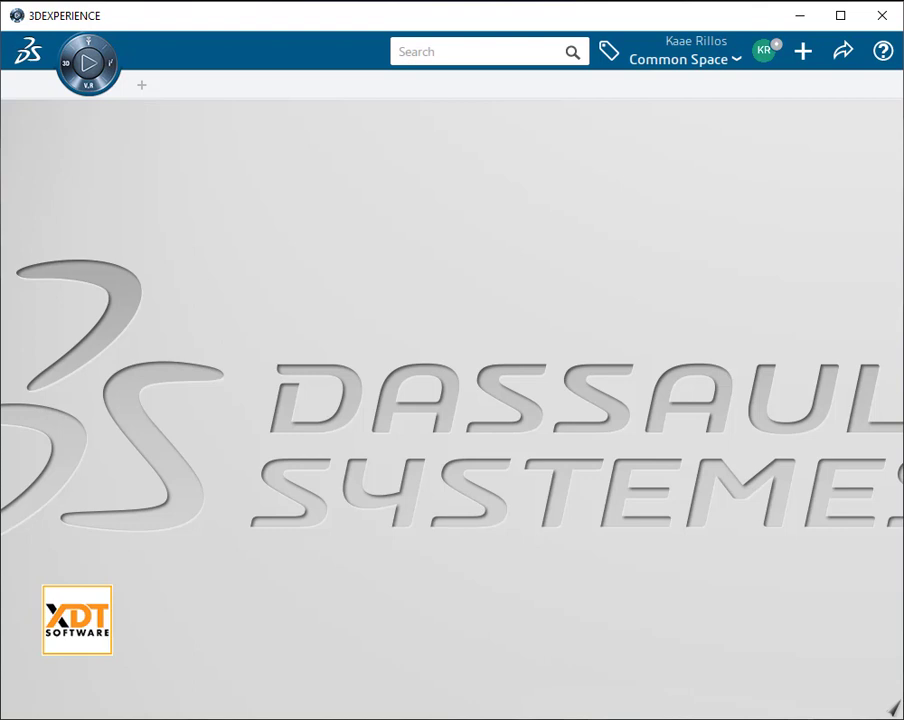
- Search the platform for 'turntable' and explore the Turntable_Assy result in 3D
left_click(396, 52)
type("turntable")
left_click(572, 52)
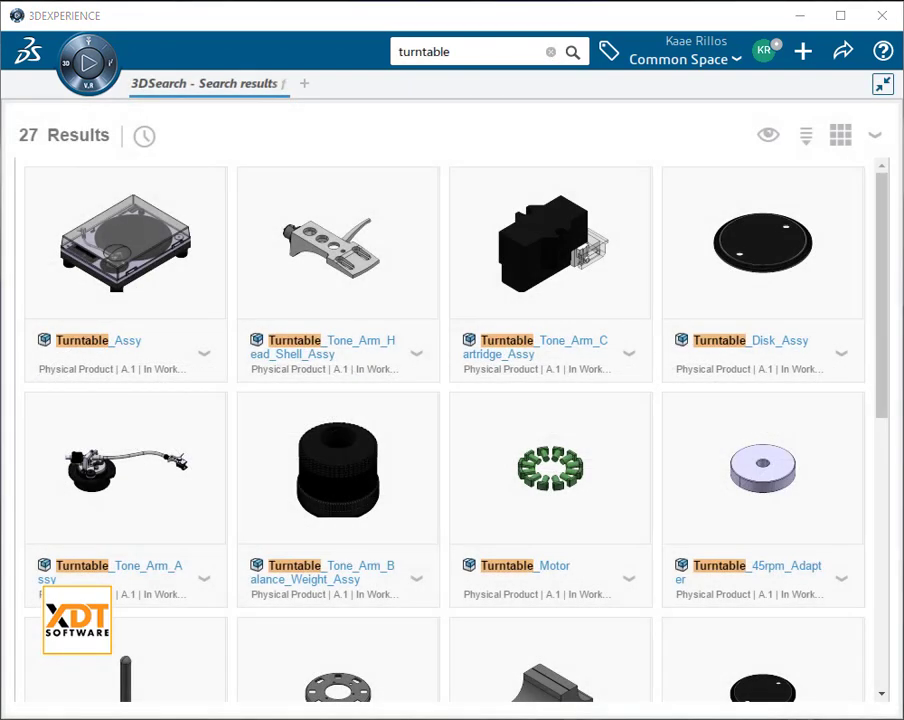
right_click(151, 233)
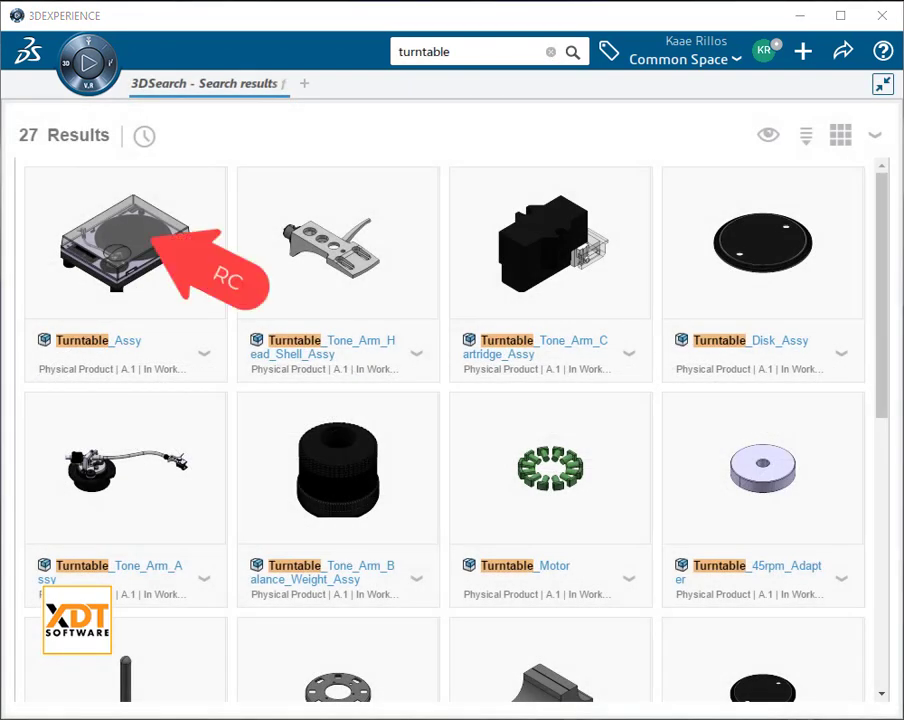
left_click(210, 316)
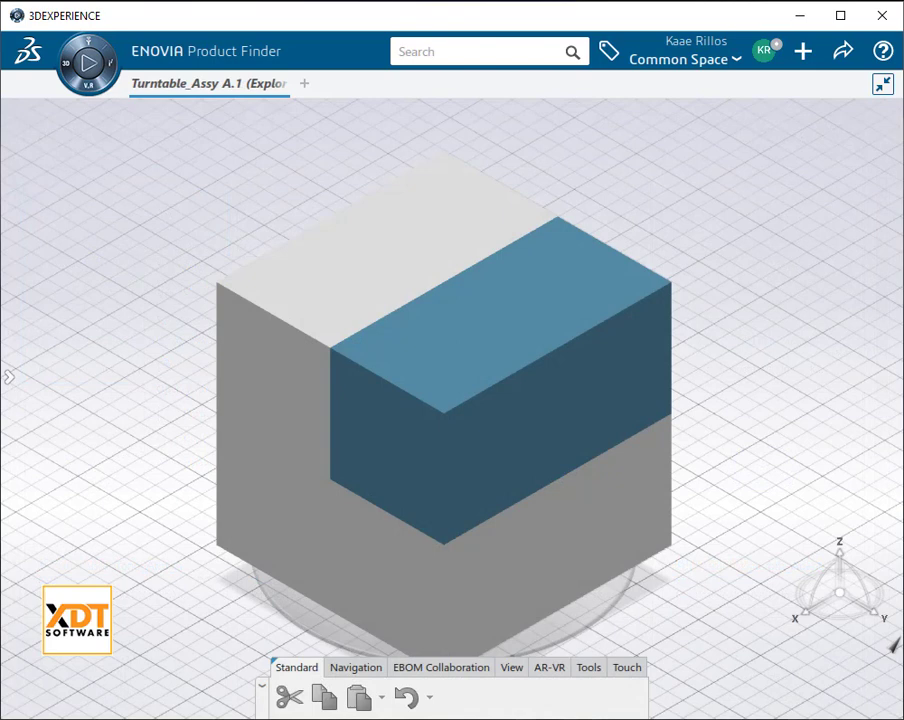
- Expand every level of Turntable_Assy with Tree Expansion > Expand All
right_click(478, 375)
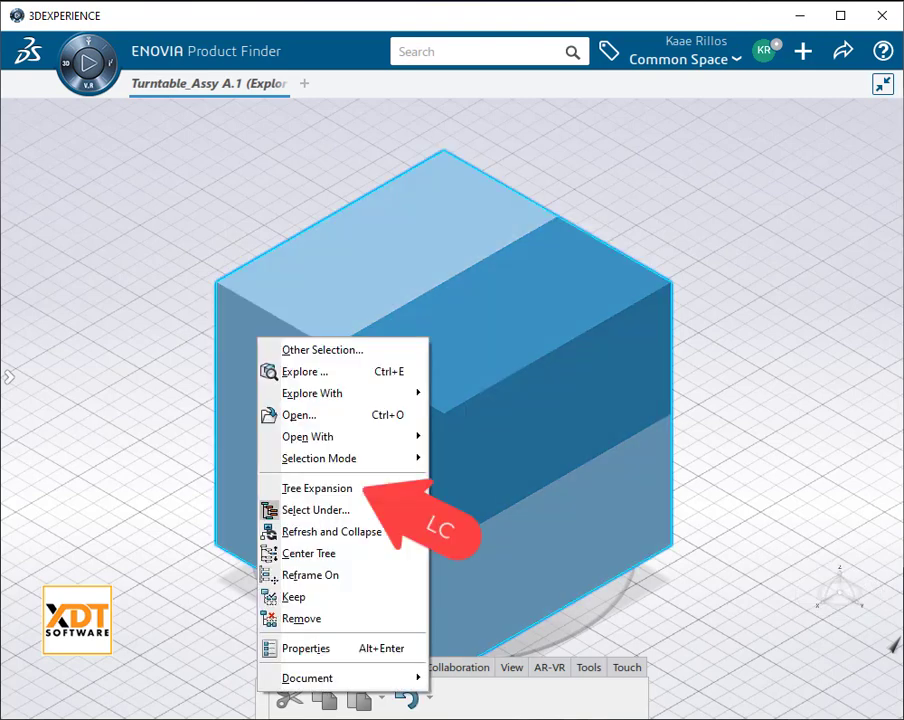
left_click(318, 488)
left_click(480, 531)
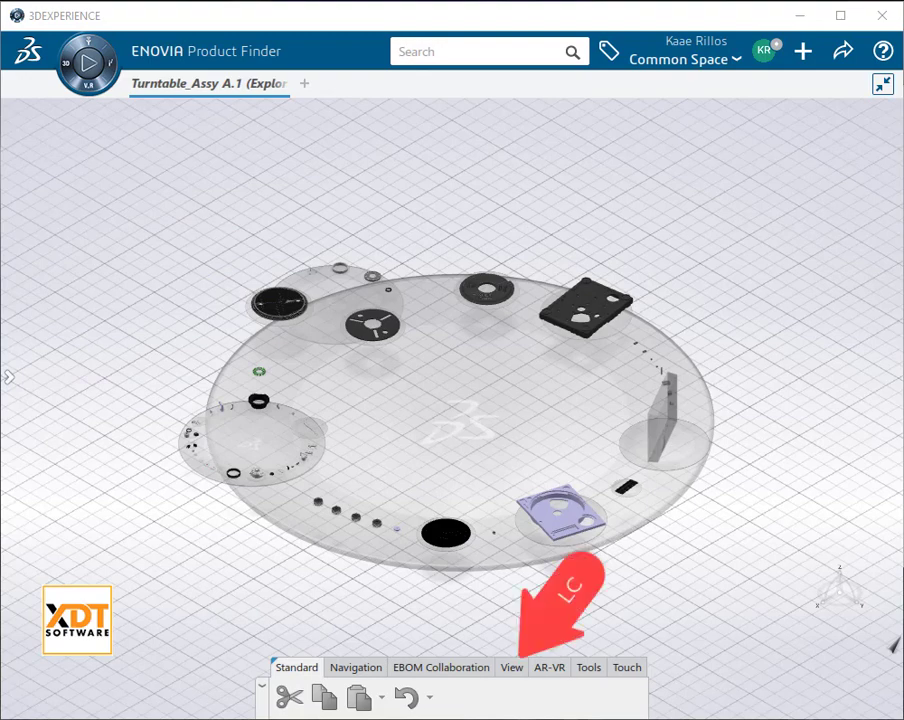
- Turn on part-name labels from the View commands for all exploded turntable parts
left_click(511, 667)
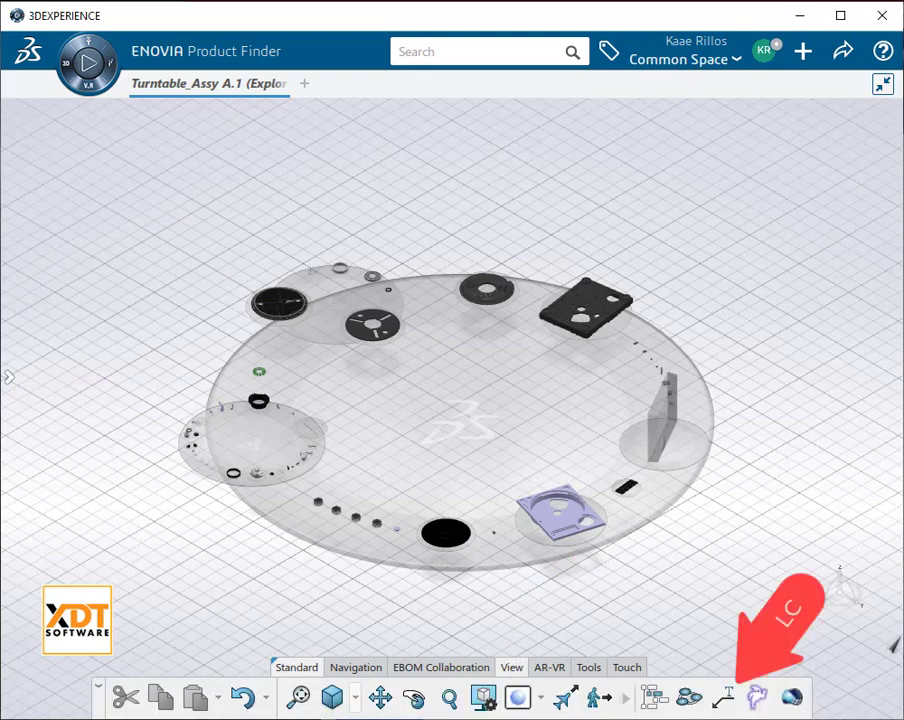
left_click(723, 697)
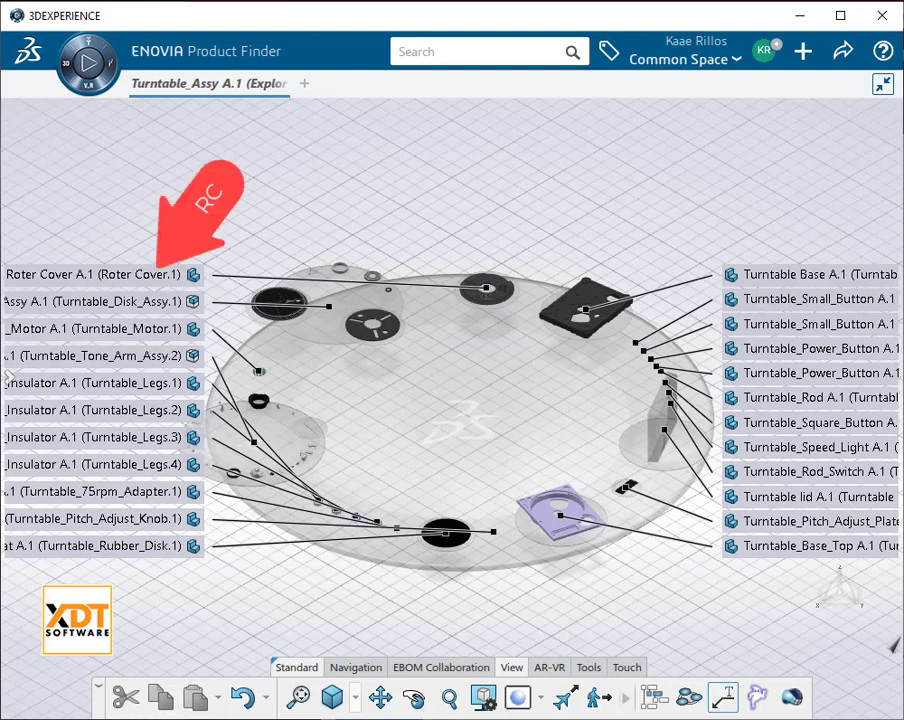
- Open the Roter Cover part from its label into its own Turntable_Assy A.1 tab
right_click(176, 274)
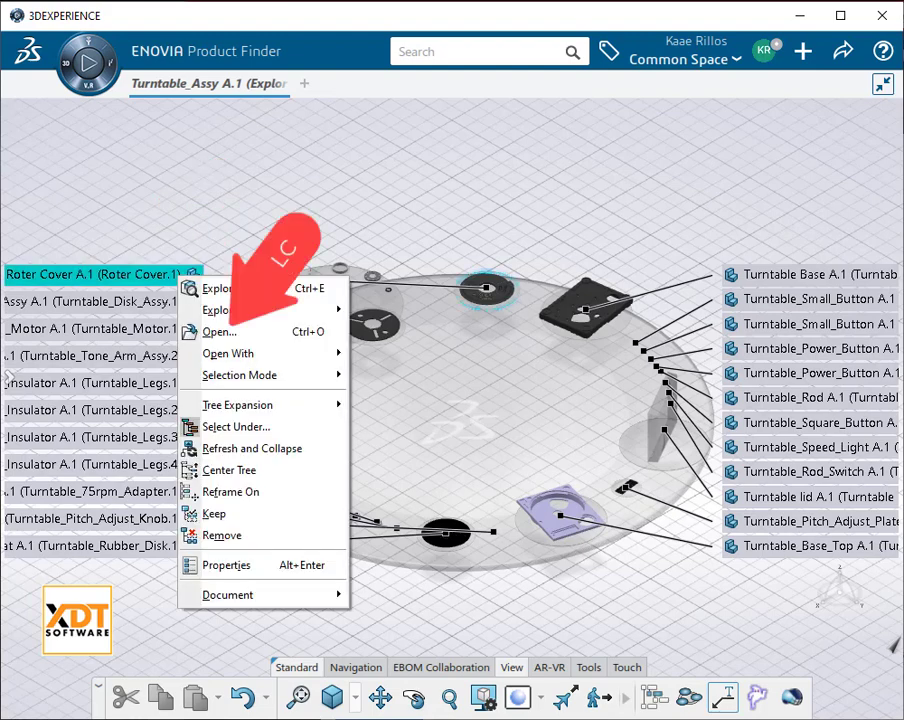
left_click(210, 328)
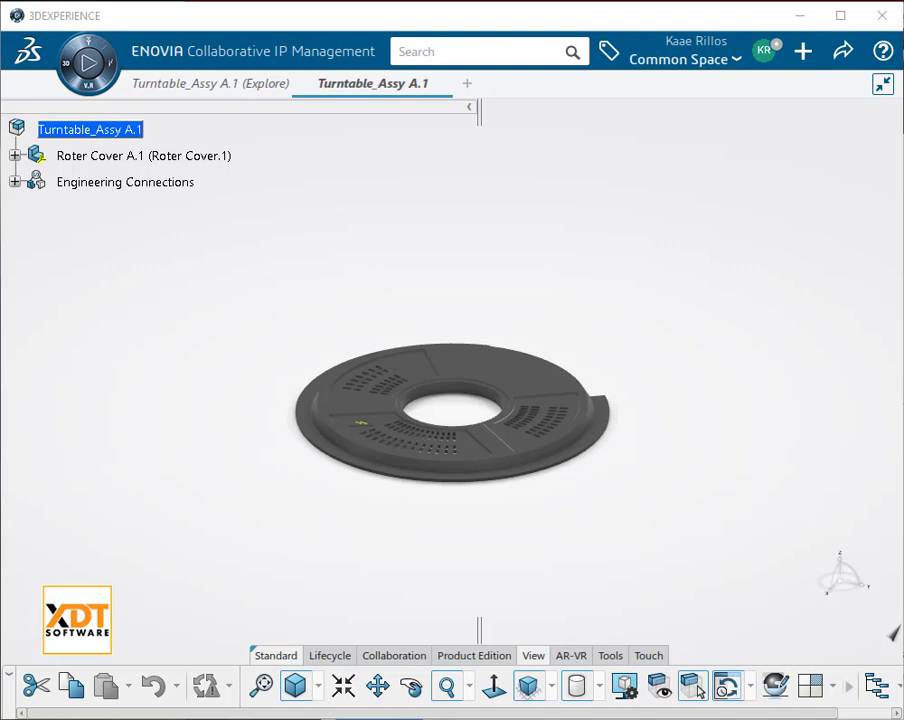
- Back in the exploration tab, expand Tone_Arm_Assy and zoom to its Tone_Arm_Control_Base part
left_click(210, 83)
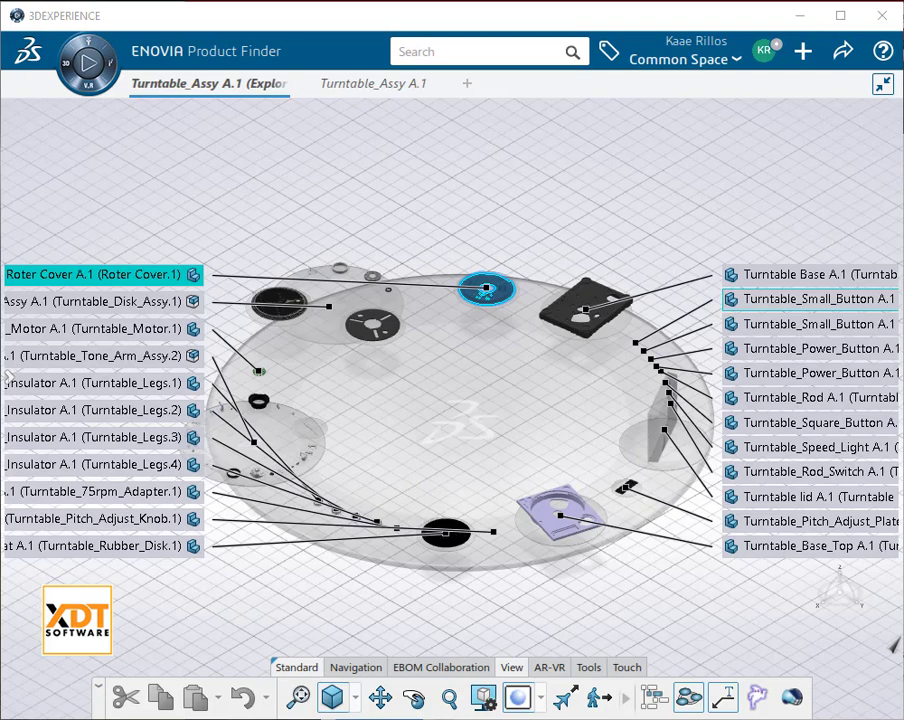
left_click(318, 466)
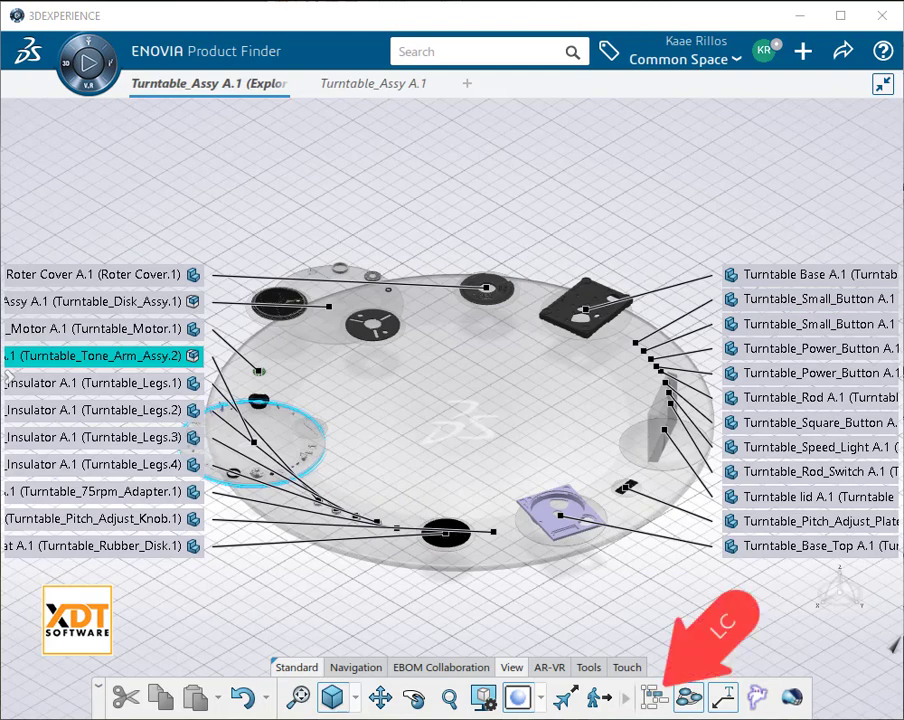
left_click(655, 697)
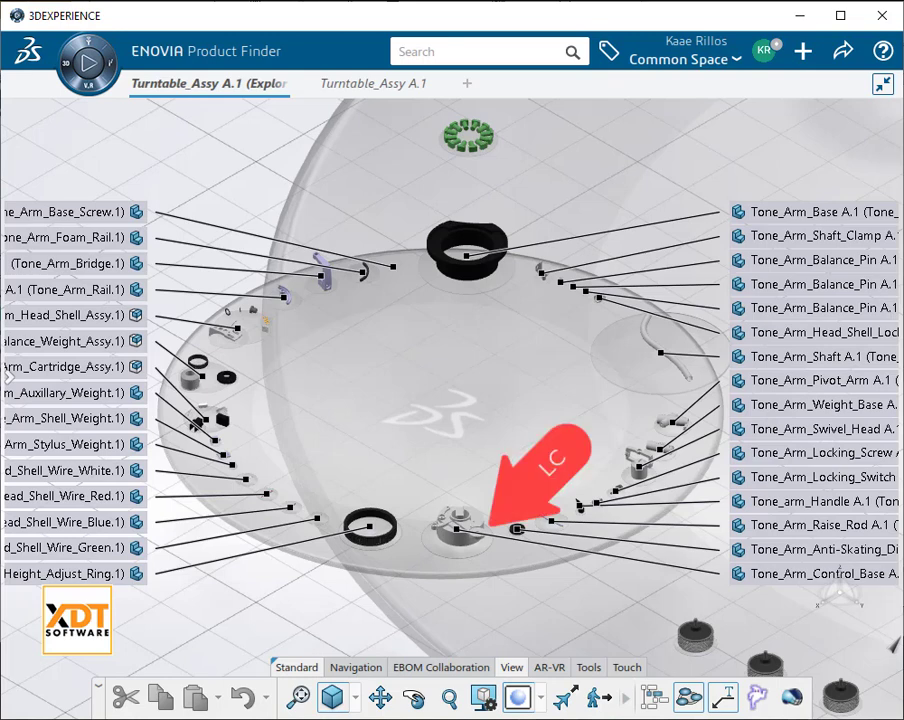
left_click(472, 524)
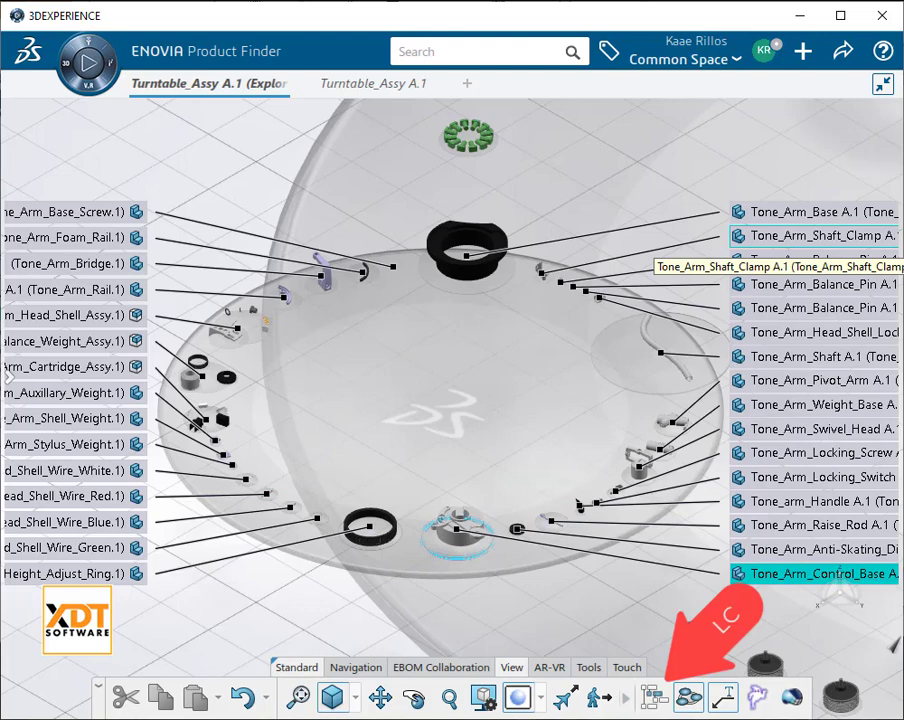
left_click(655, 697)
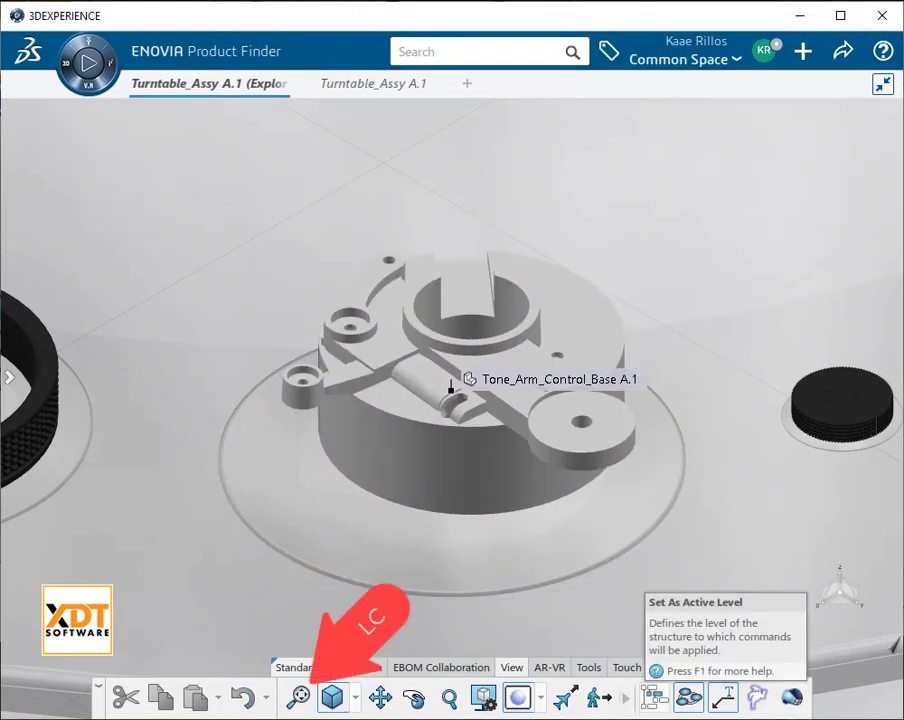
- Fit the whole turntable in view, then pan and zoom onto the tall vertical bracket
left_click(298, 697)
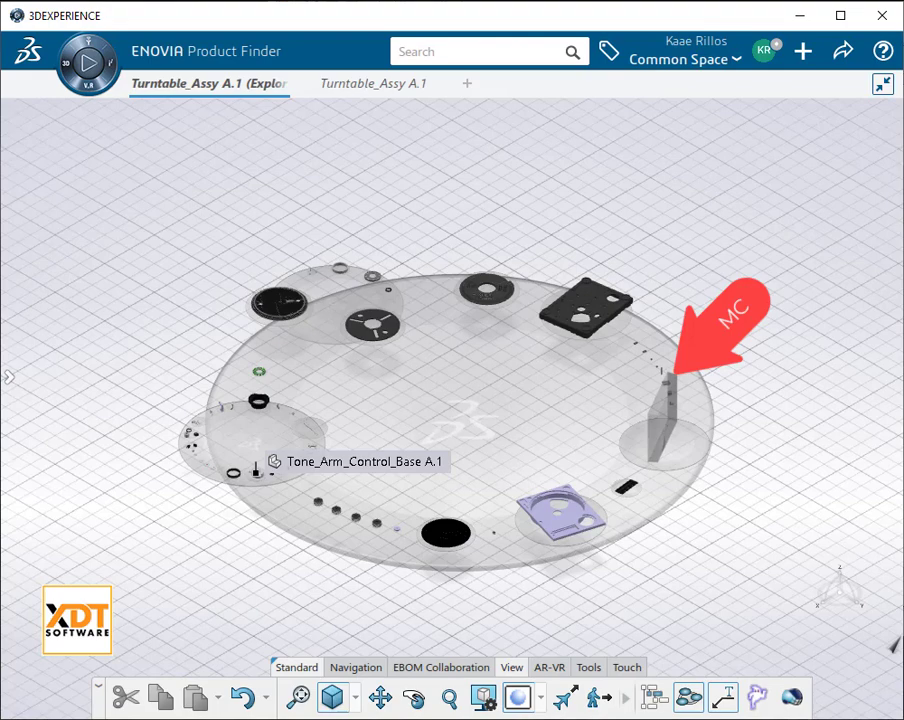
middle_click_drag(440, 420, 226, 449)
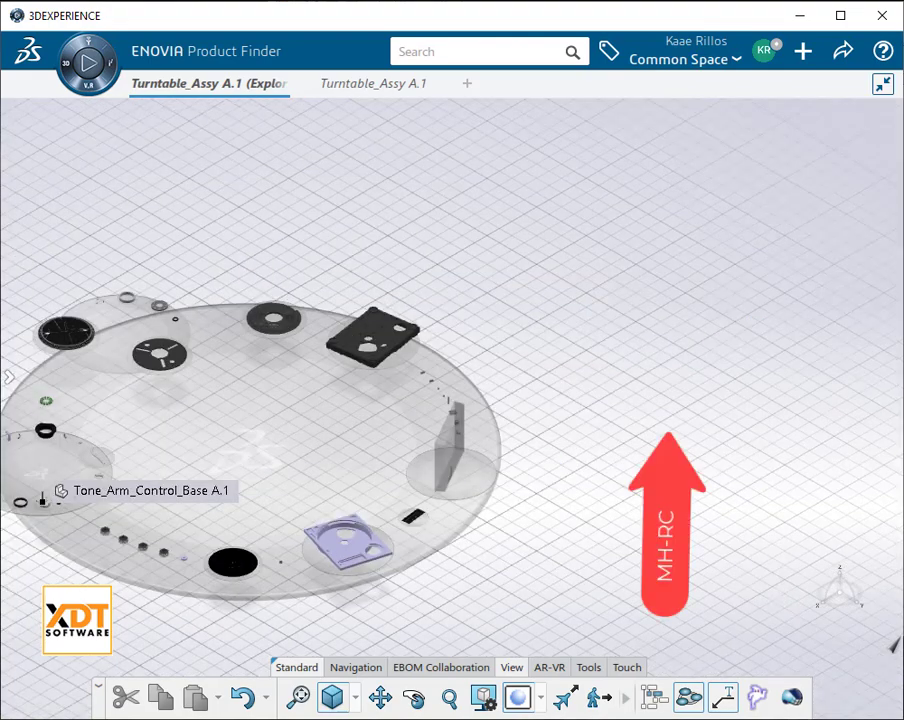
scroll(455, 440, "up", 8)
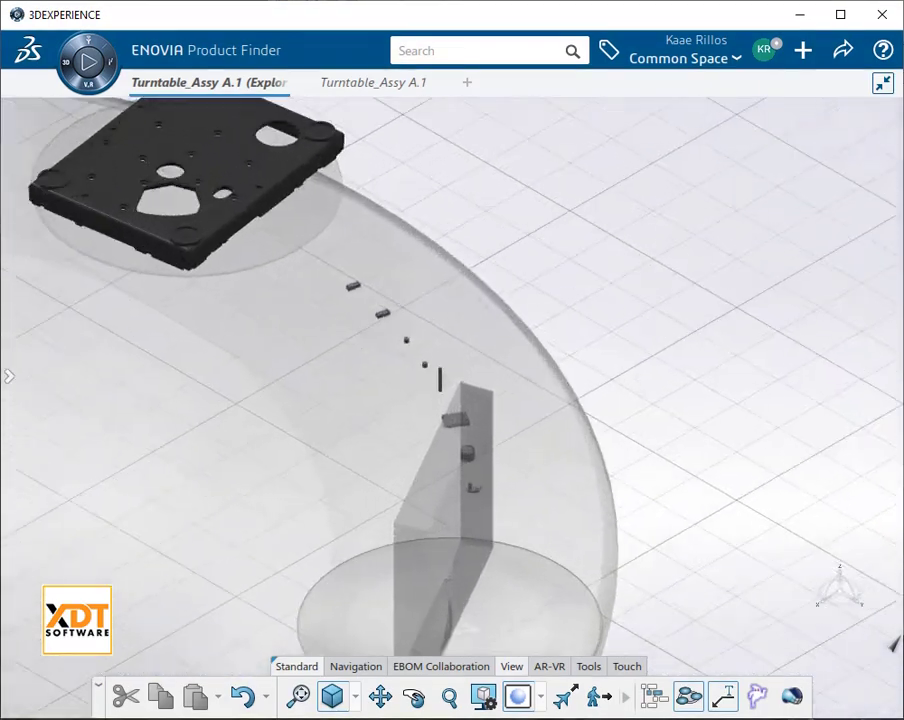
scroll(450, 400, "up", 5)
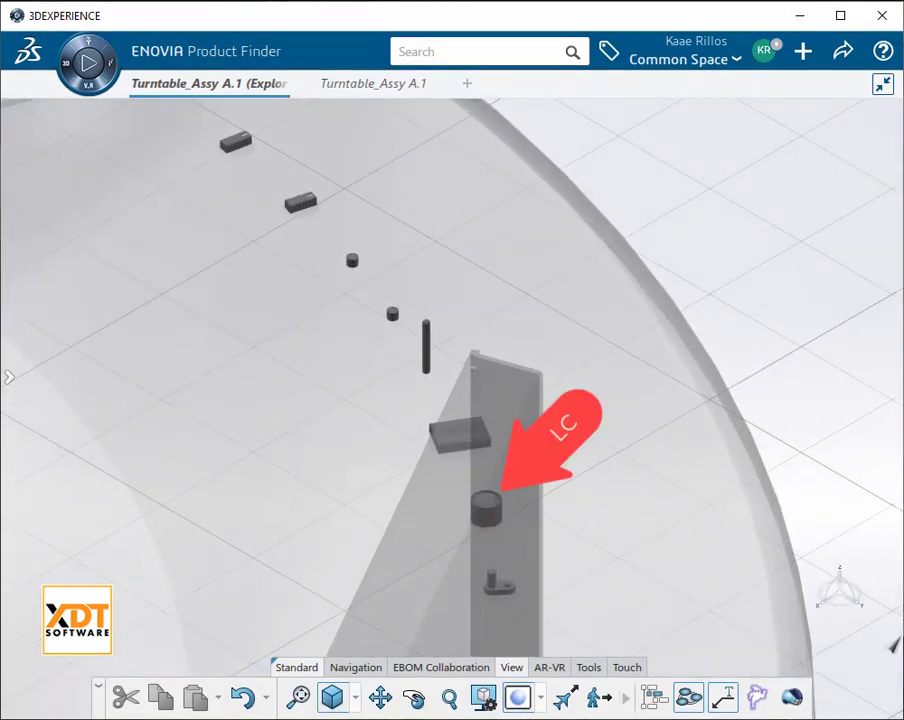
- Open the small dark cylinder, Turntable_Speed_Light, into the tab alongside Roter Cover
left_click(487, 505)
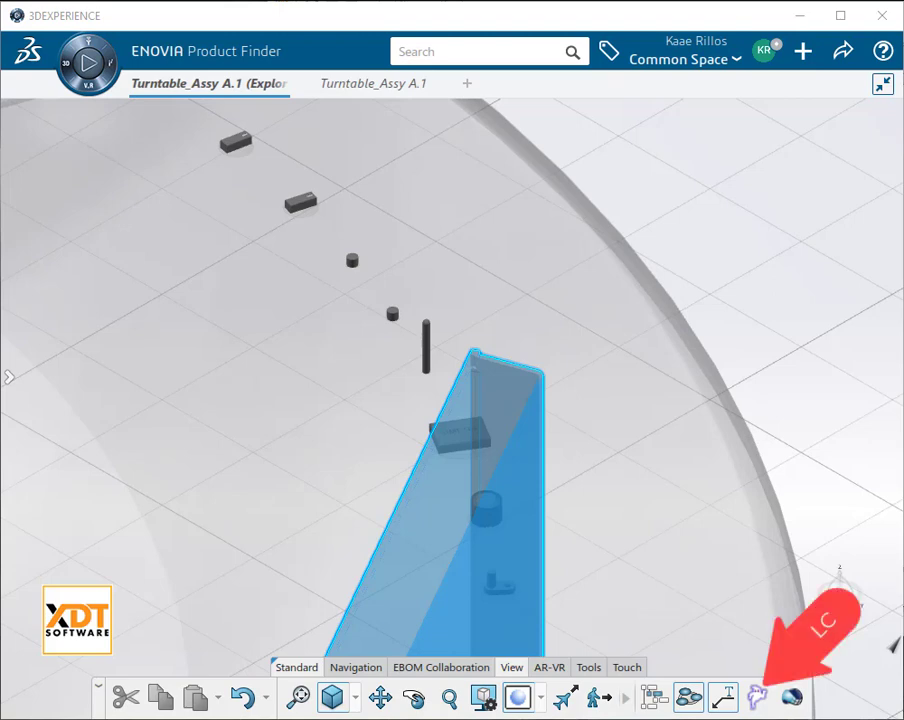
left_click(893, 645)
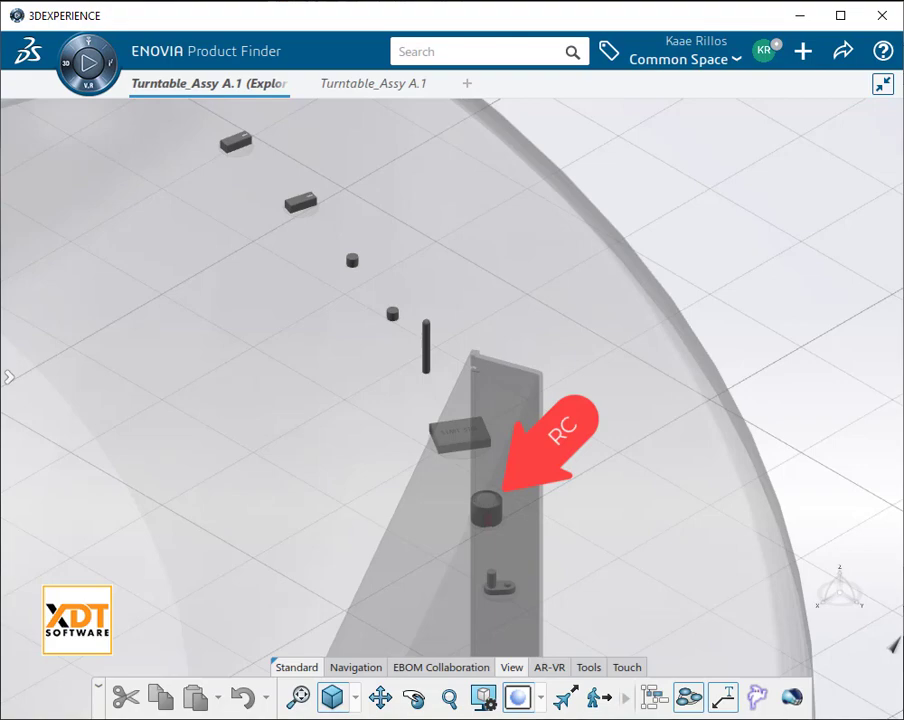
right_click(490, 507)
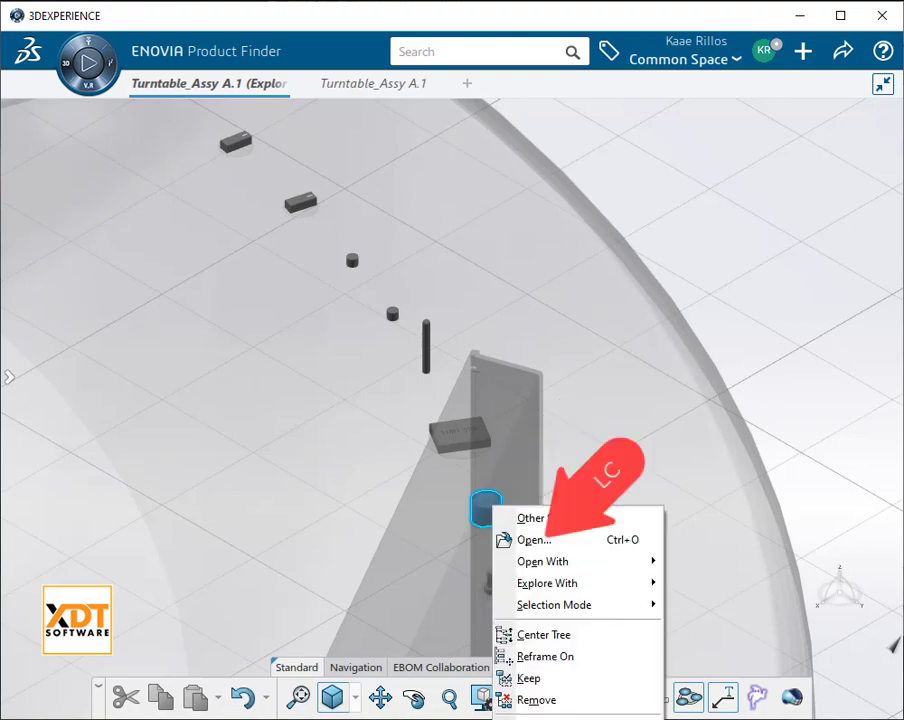
left_click(535, 540)
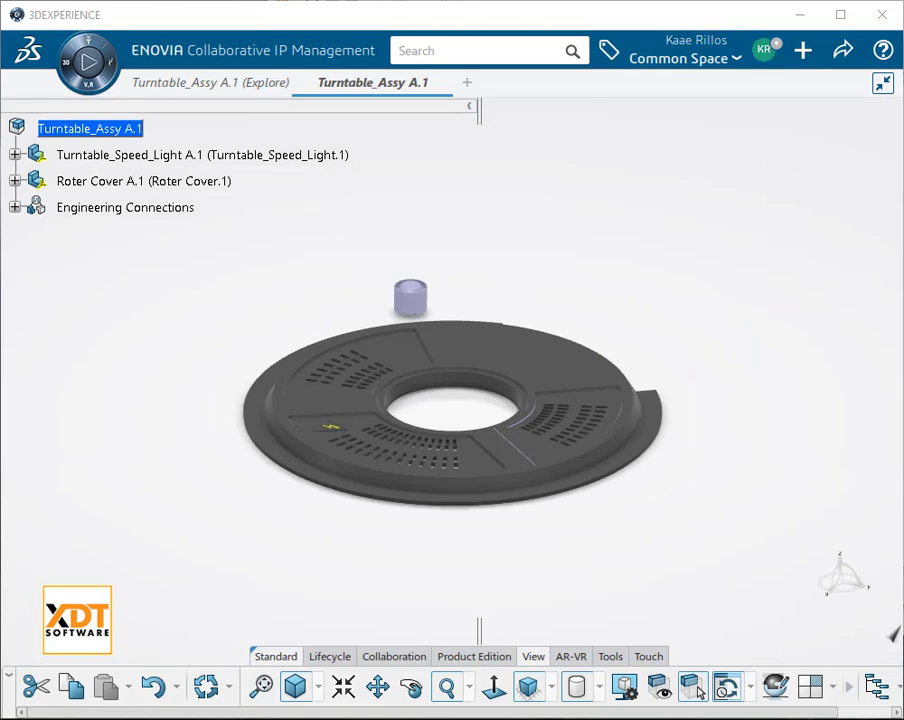
left_click(210, 82)
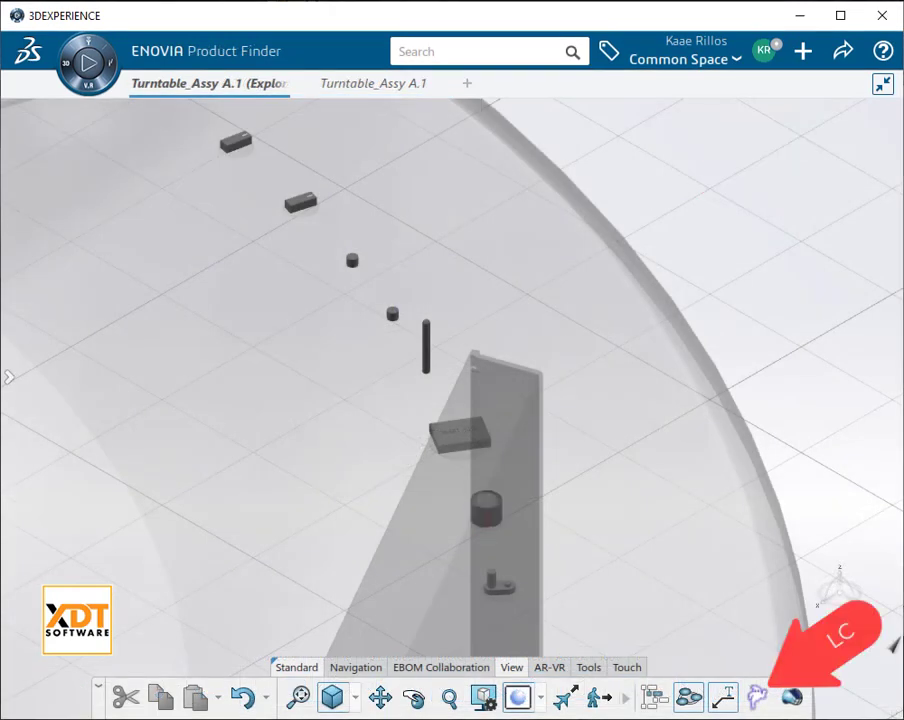
left_click(756, 697)
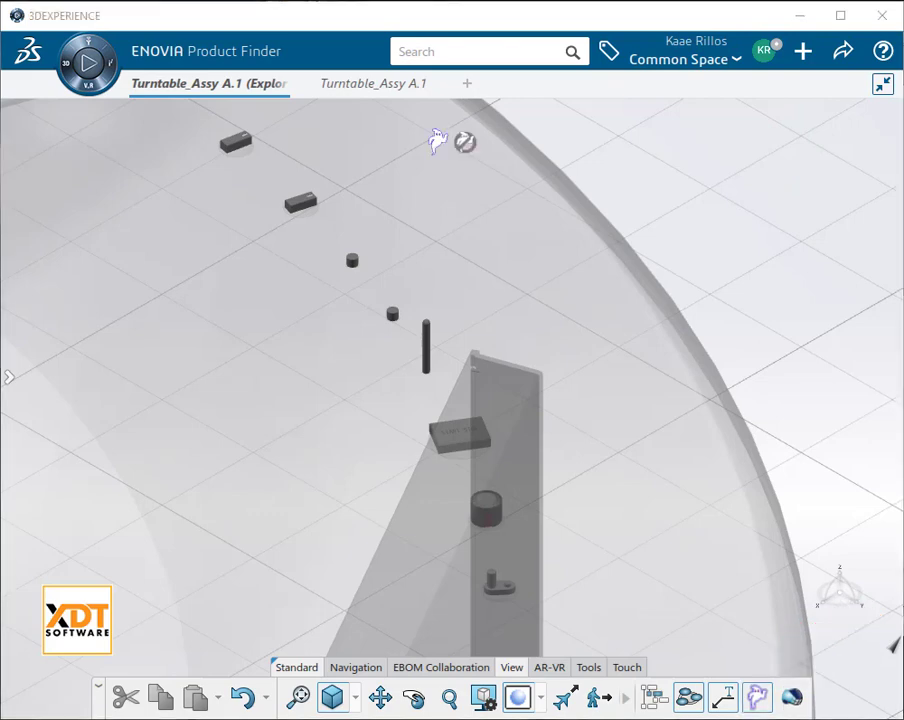
left_click(437, 142)
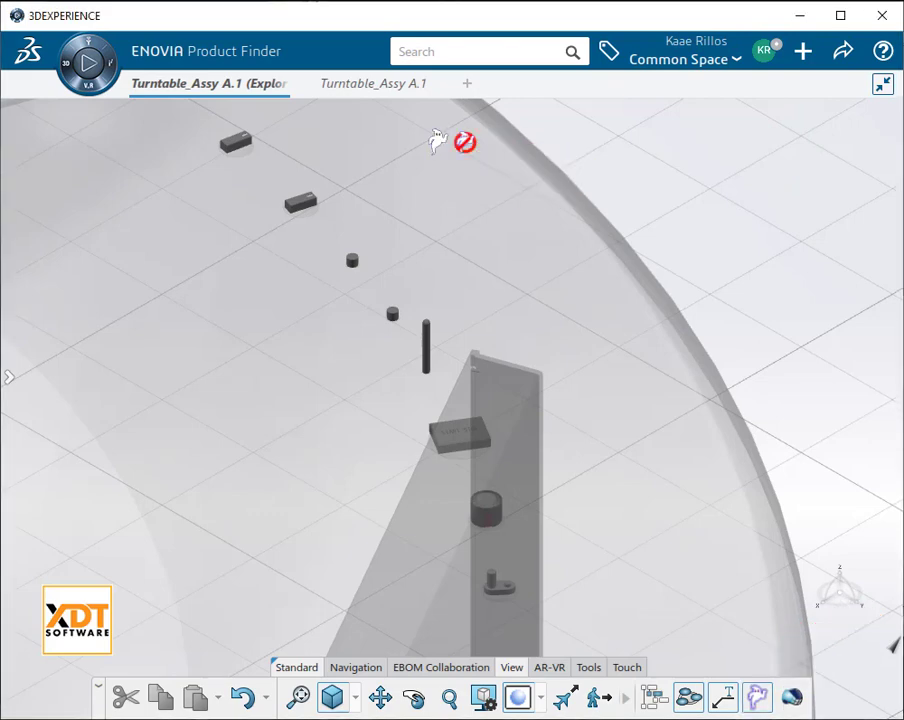
left_click(515, 395)
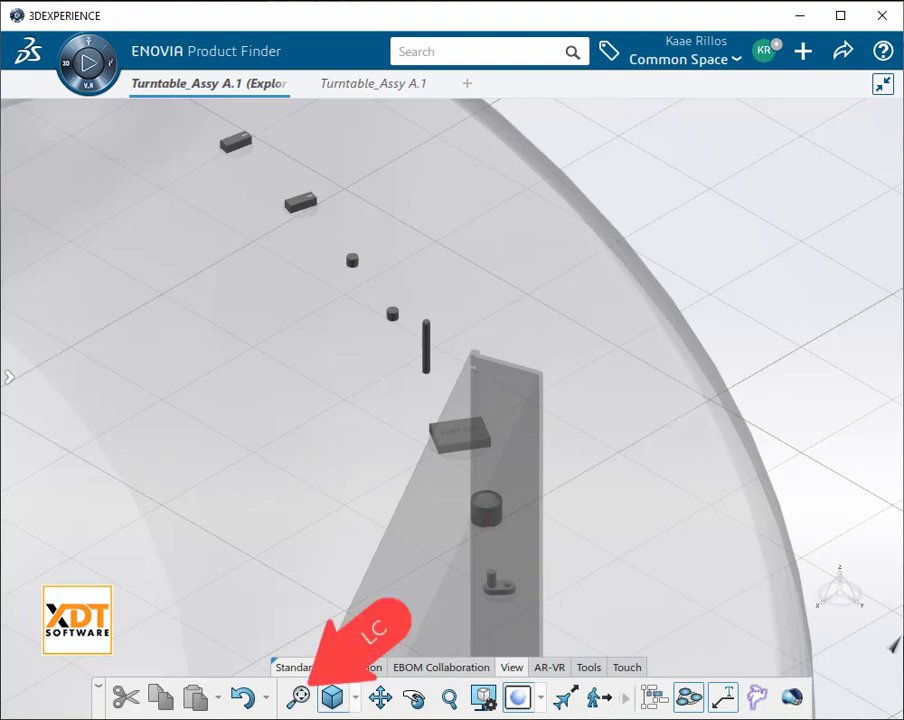
- Fit the exploded assembly in view and pick the base plate to spin it
left_click(298, 697)
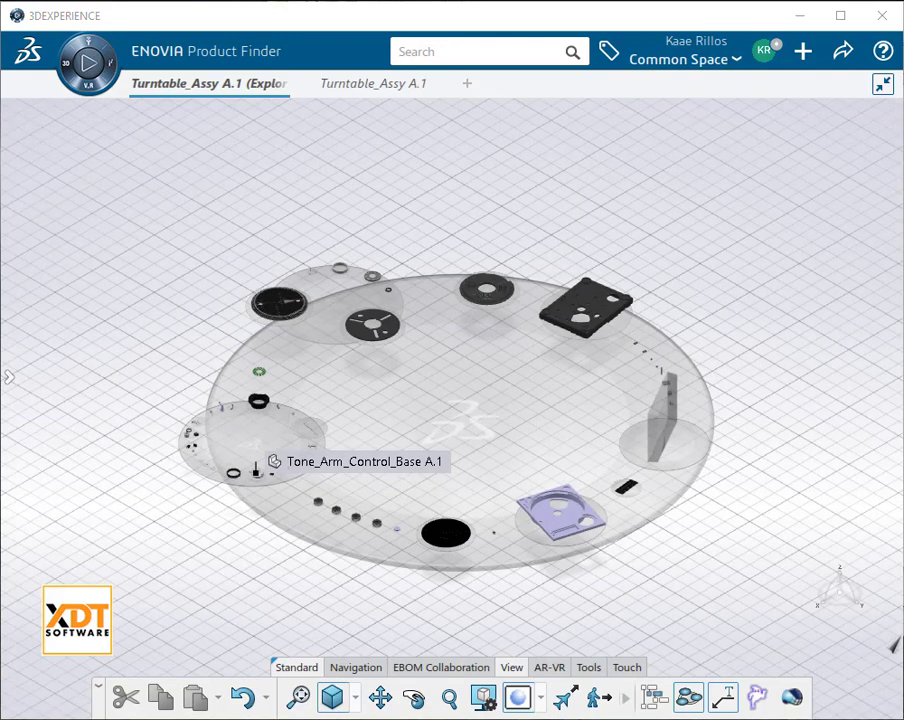
left_click(673, 330)
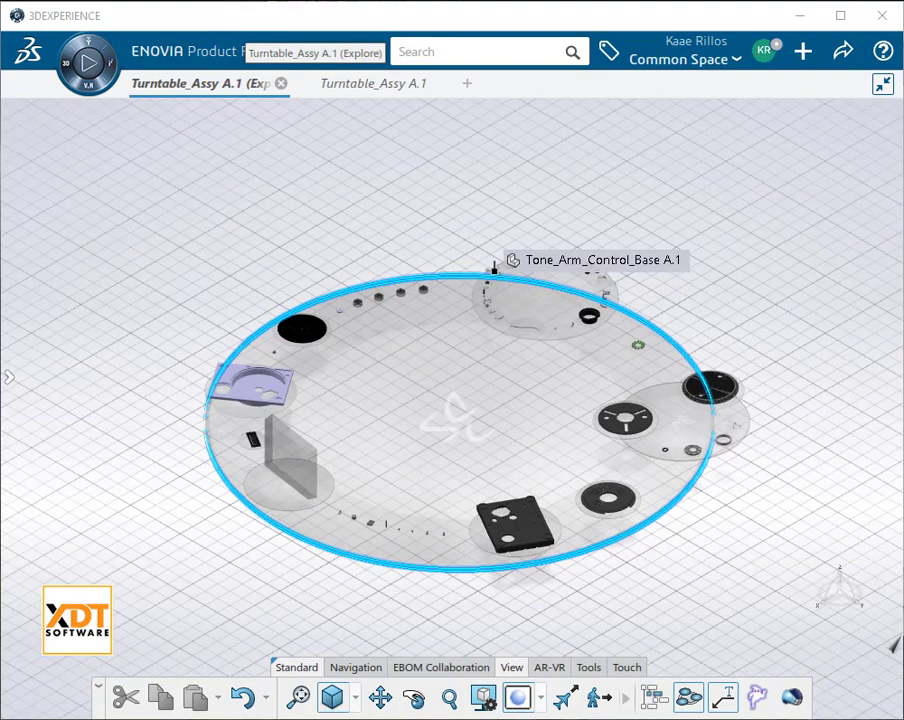
- Close both turntable tabs and search the platform for 'turntable' again
left_click(281, 83)
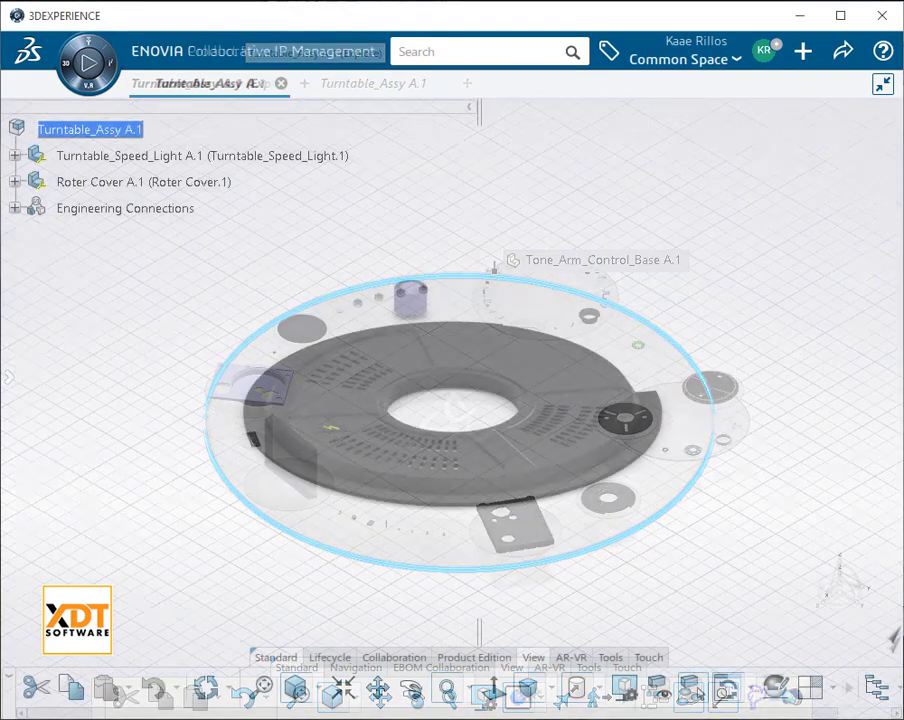
left_click(281, 83)
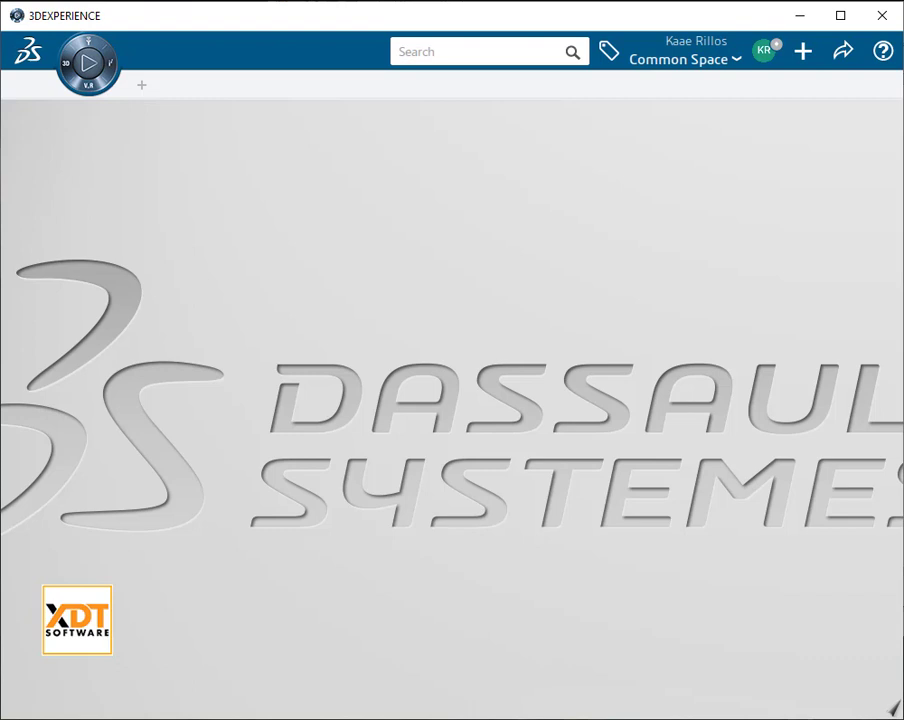
left_click(421, 63)
type("turntable")
left_click(573, 52)
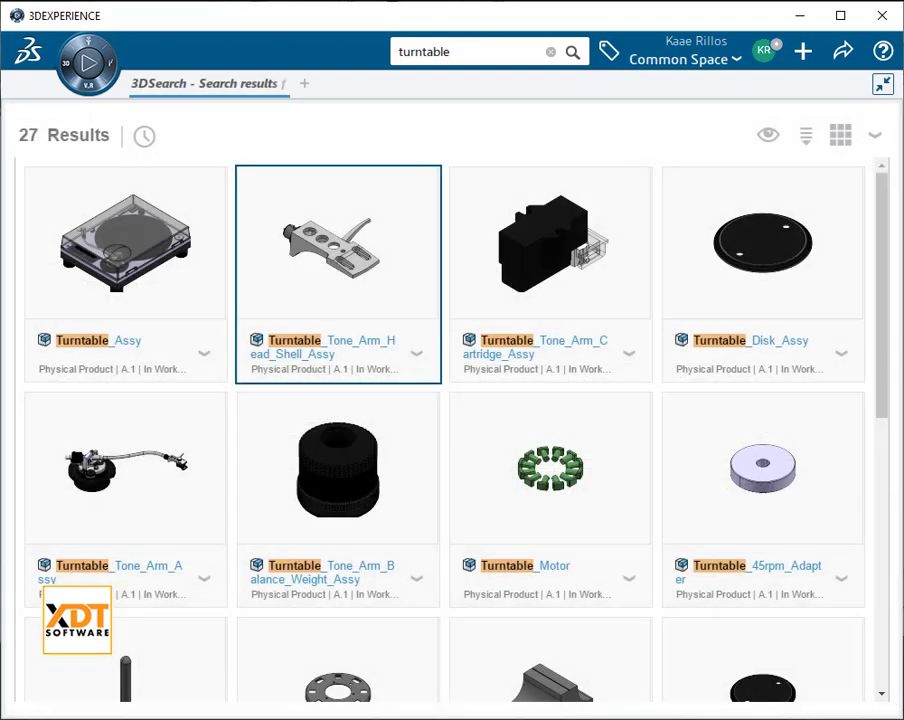
- Show the parents of Turntable_Tone_Arm_Head_Shell_Assy with Explore With > Explore Parents
right_click(350, 256)
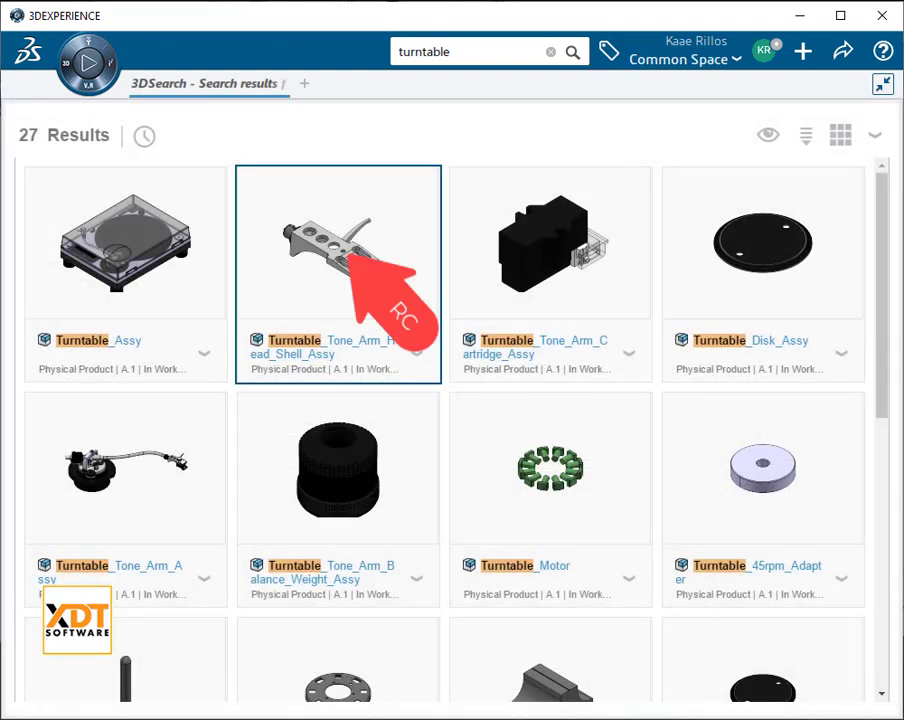
left_click(410, 340)
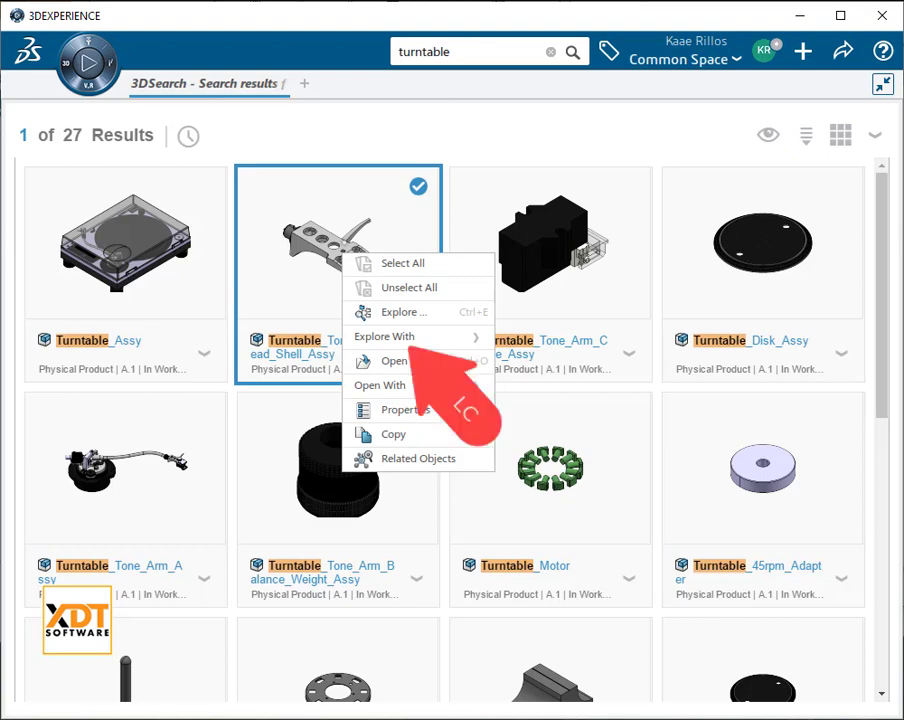
left_click(574, 440)
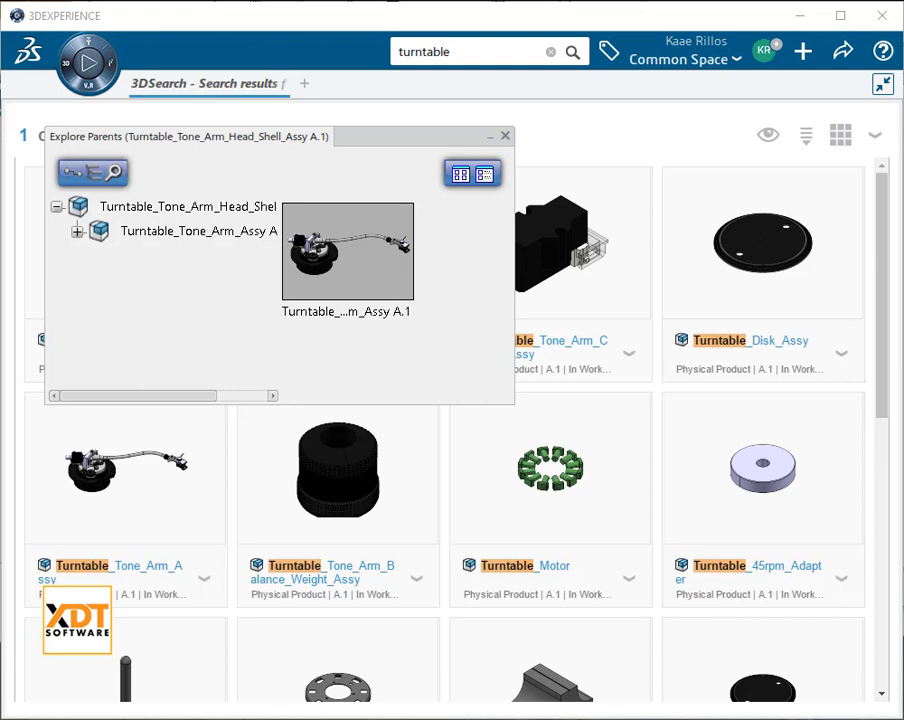
- Open the parent Turntable_Tone_Arm_Assy A.1 and close the Explore Parents window
right_click(365, 263)
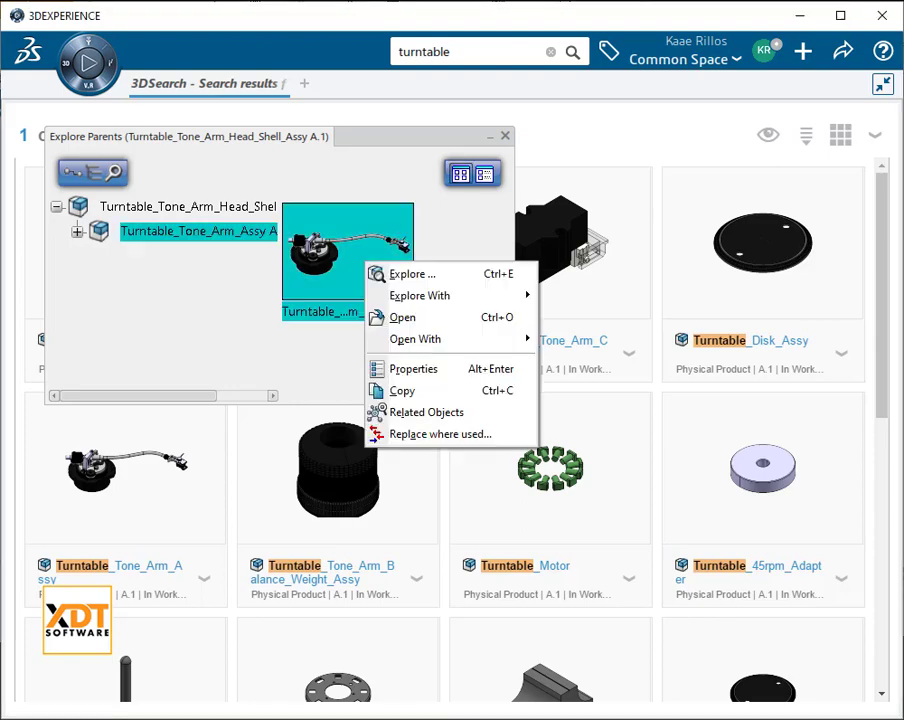
left_click(402, 317)
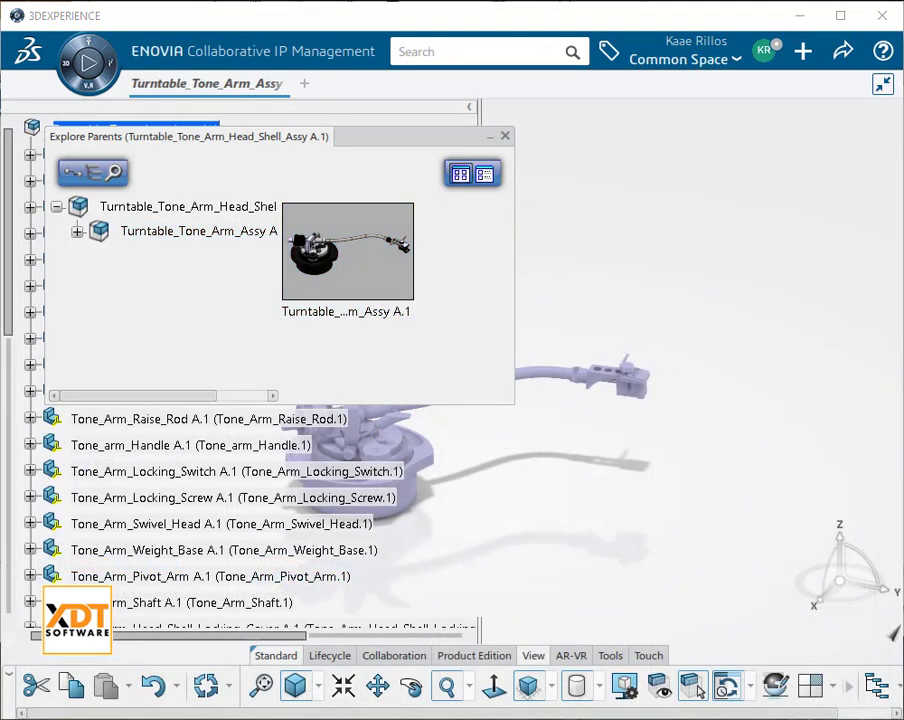
left_click(505, 135)
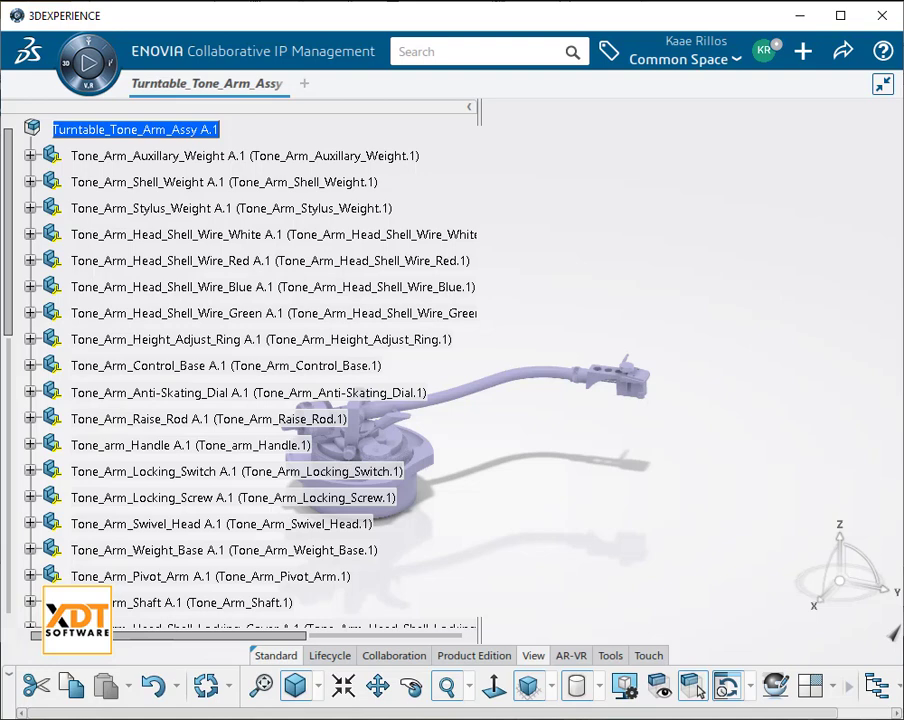
- Close the tone arm assembly and search for 'turntable' again
left_click(292, 83)
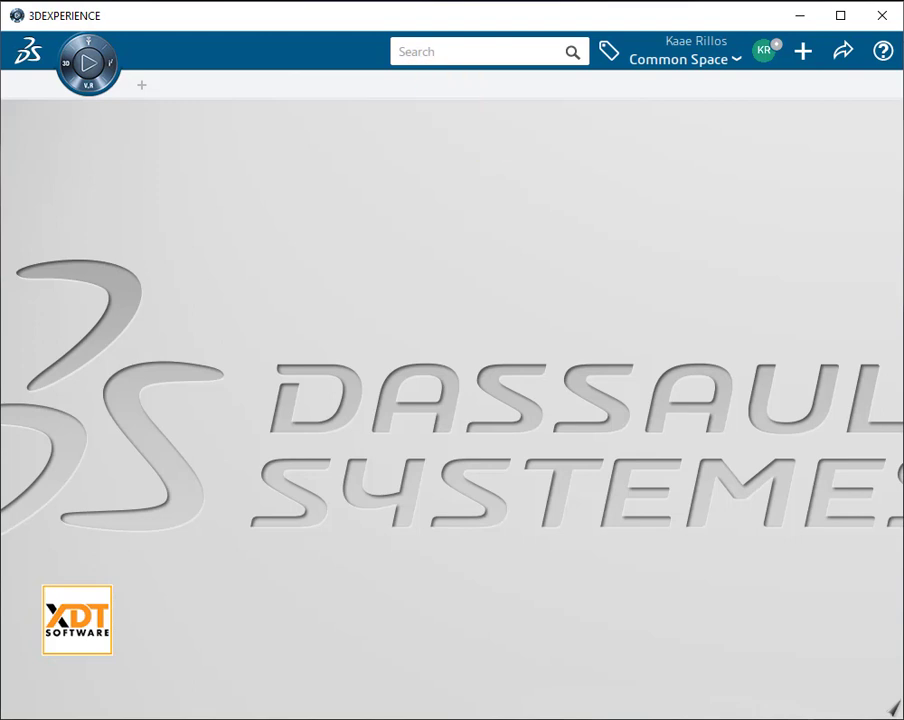
type("turntable")
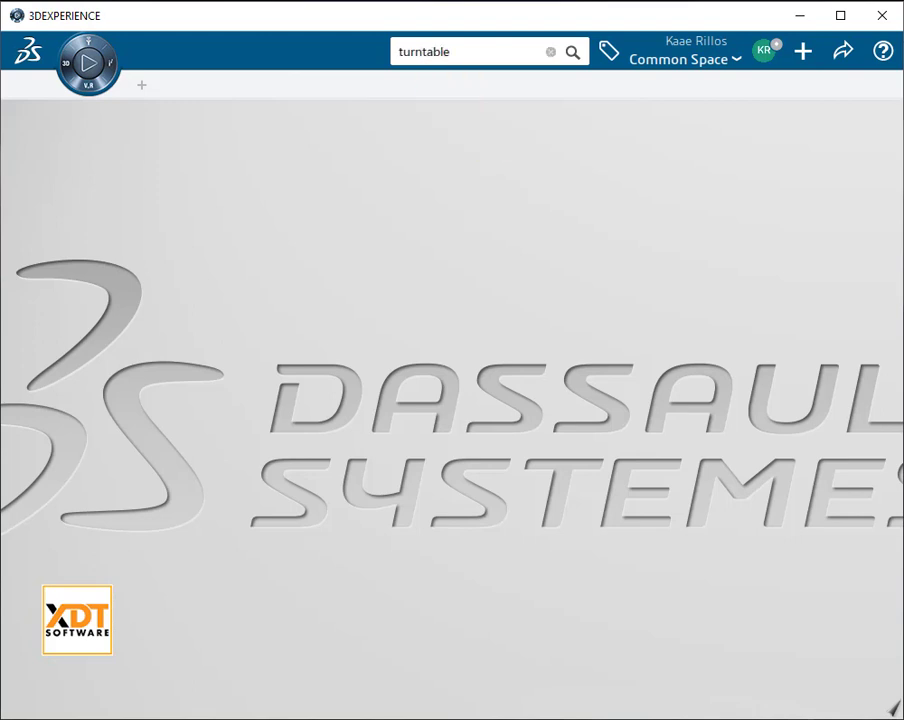
left_click(573, 52)
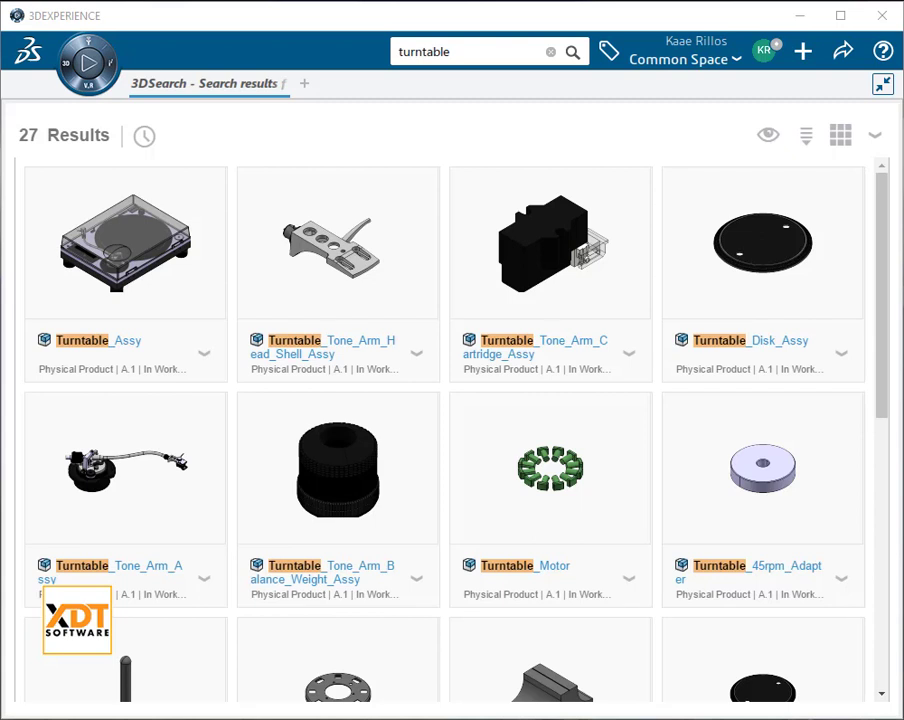
- Explore Turntable_Assy and bring up its Tree Expansion options
right_click(148, 256)
left_click(205, 315)
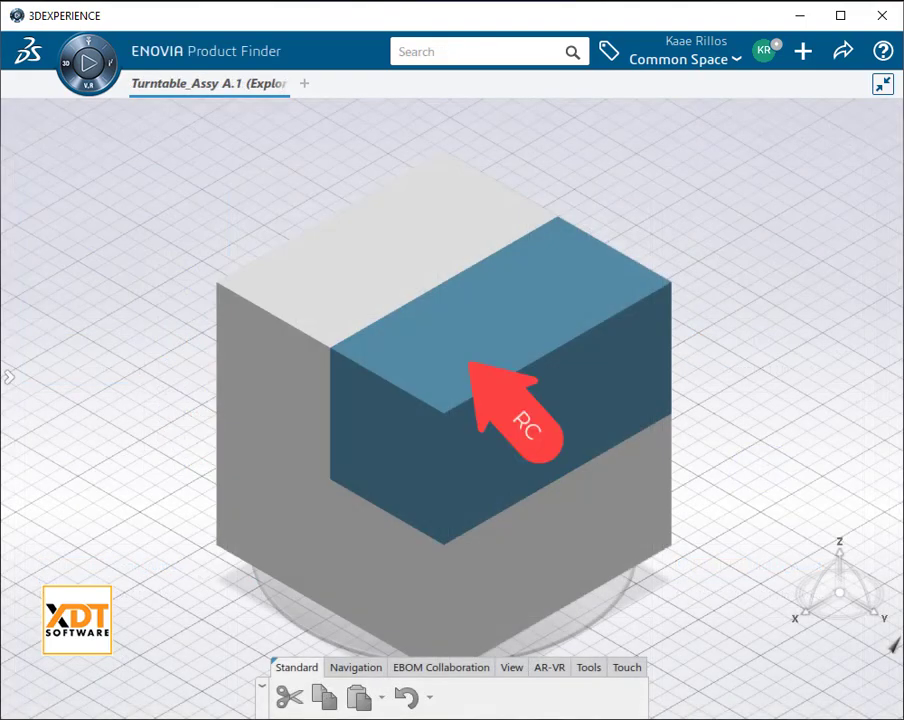
right_click(470, 366)
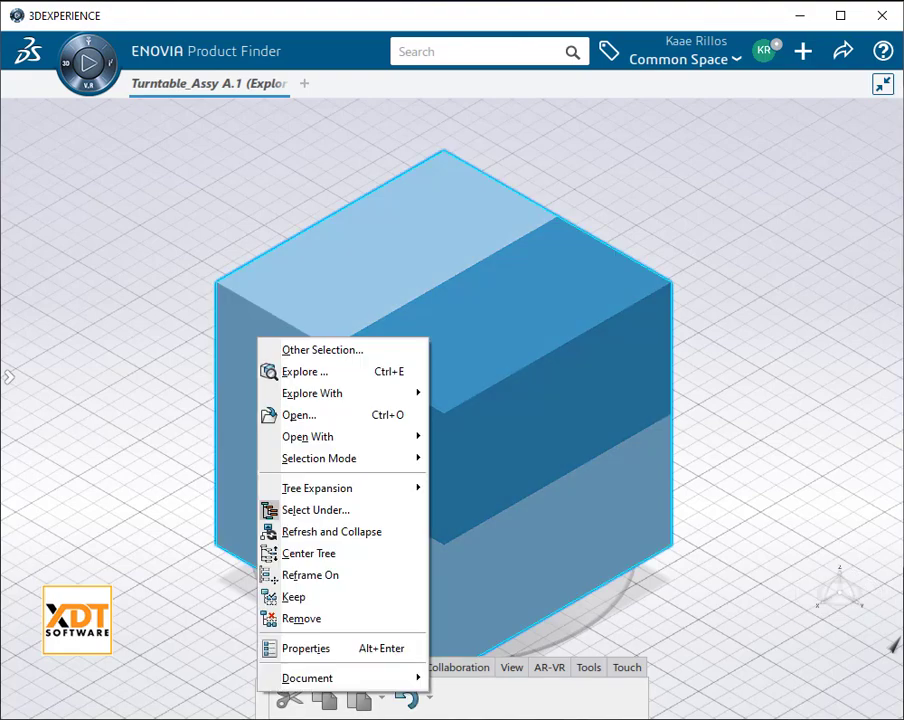
left_click(330, 488)
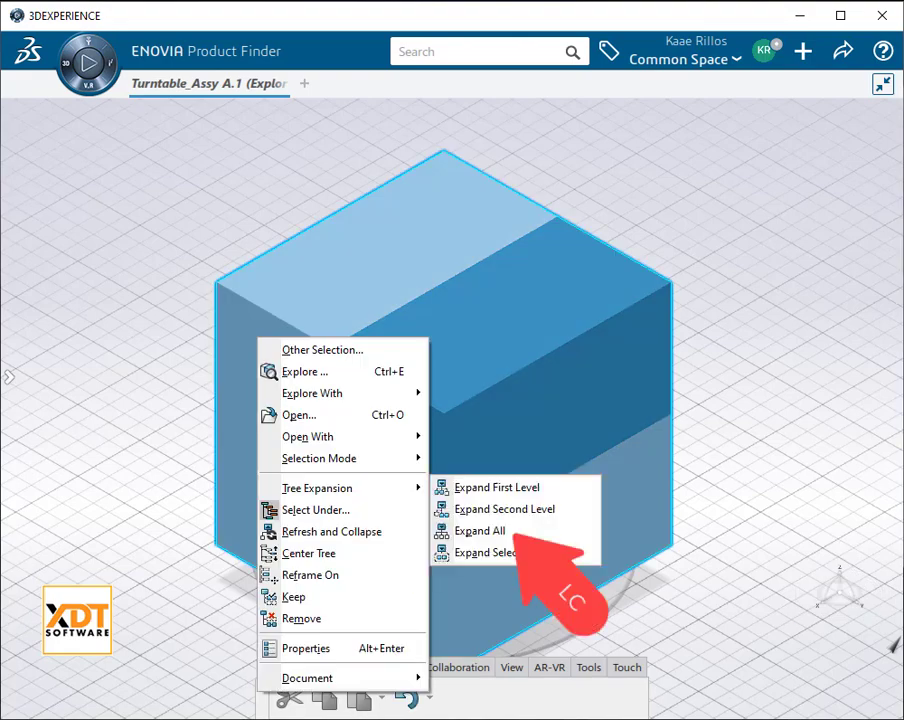
- Expand all levels of Turntable_Assy and animate its parts toward their assembled positions
left_click(480, 531)
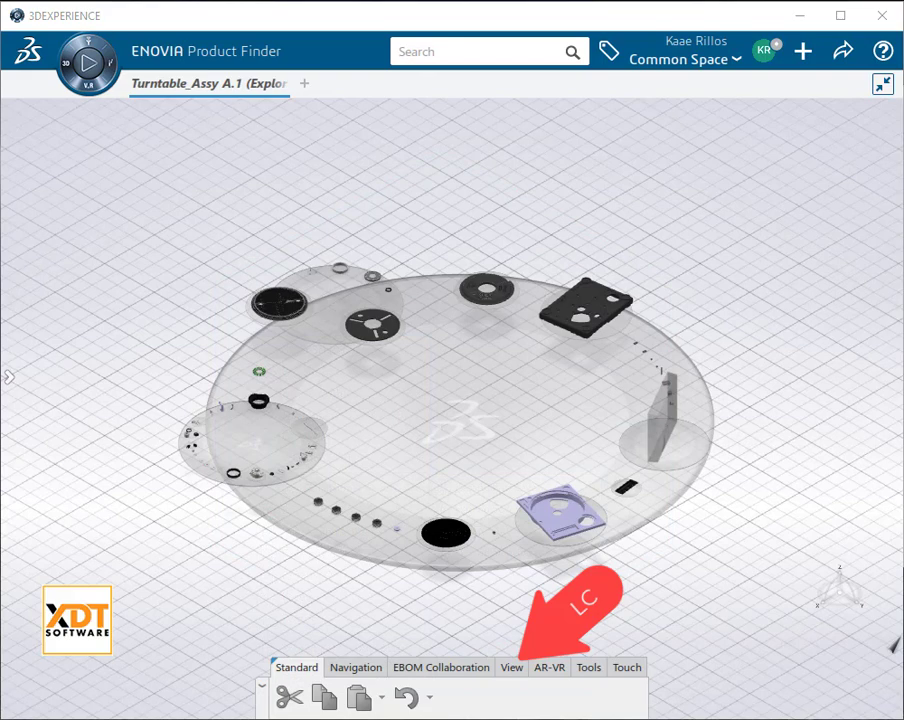
left_click(511, 667)
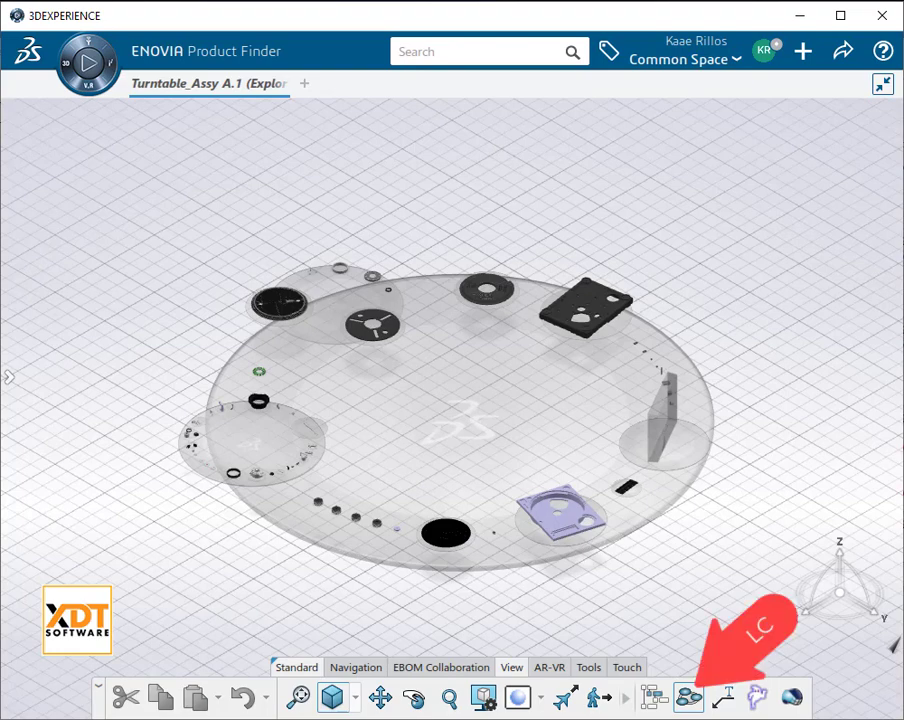
left_click(688, 697)
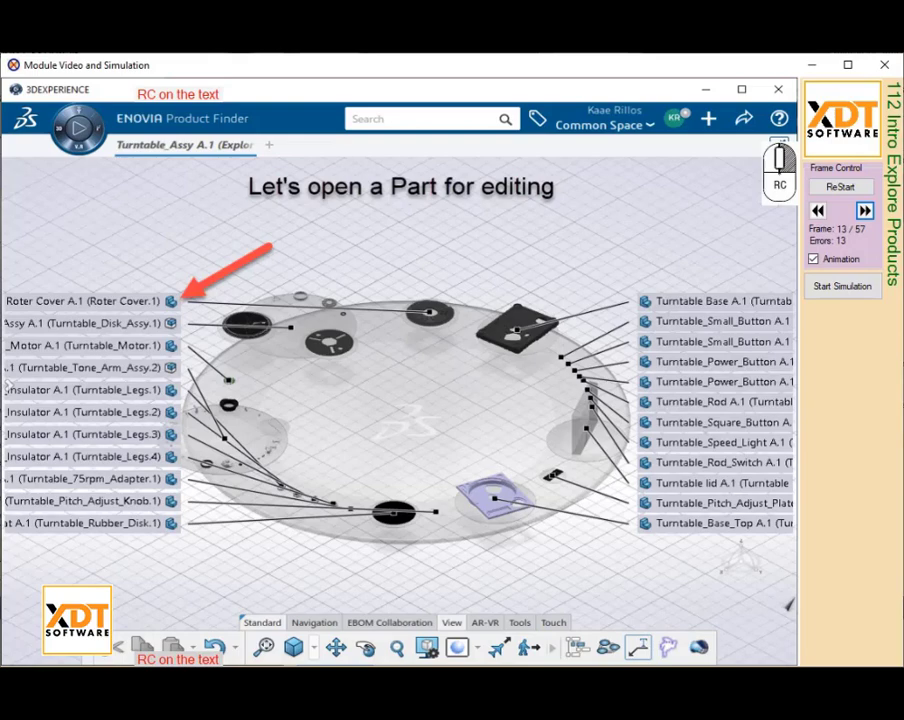
- Bring up the context menu for the Roter Cover A.1 part
right_click(120, 300)
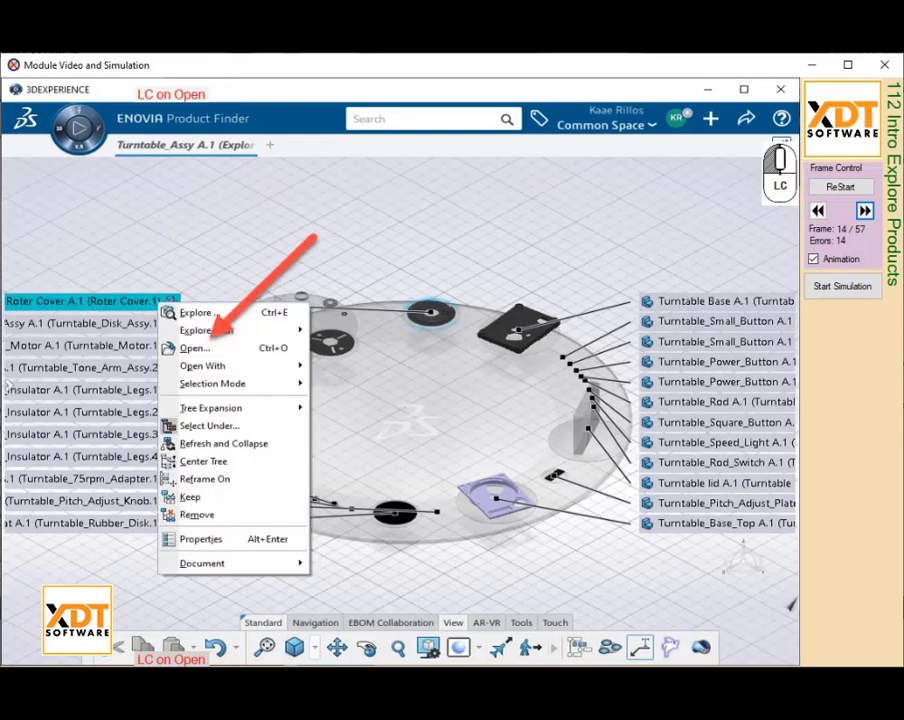